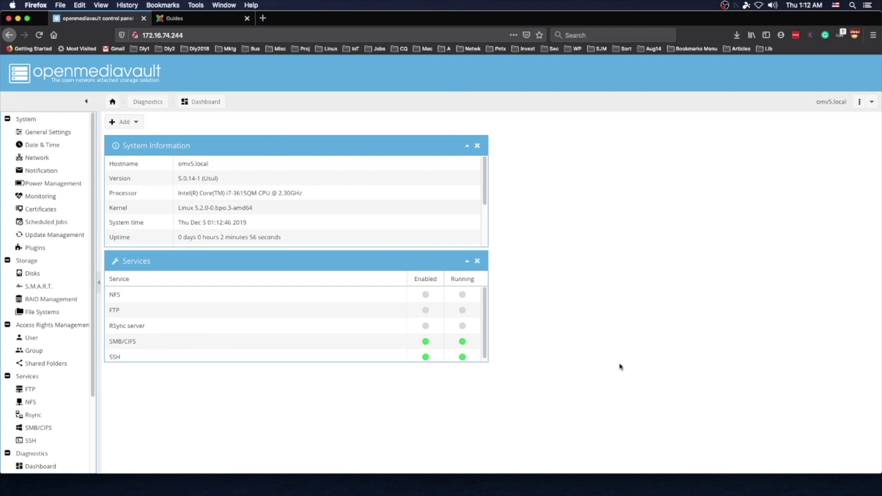
Step: Open the OMV-Extras Guides page, then bring the OMV5 VM console forward
click(187, 21)
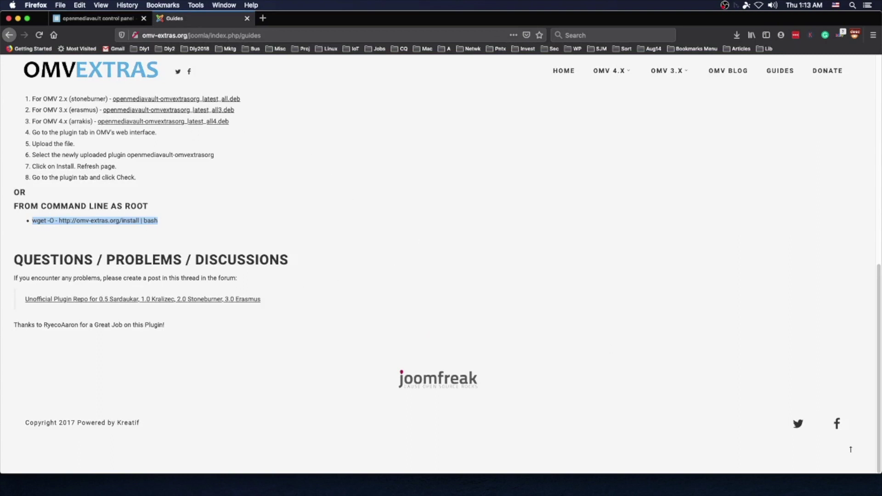
key(super+Tab)
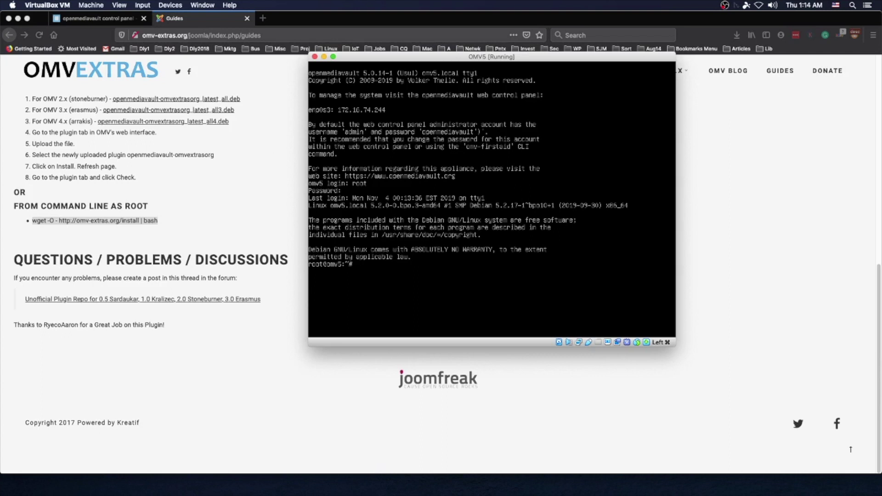
text(wget -)
text(O)
text( - )
text(htt)
text(p://omv)
text(-extras.)
text(org/insta)
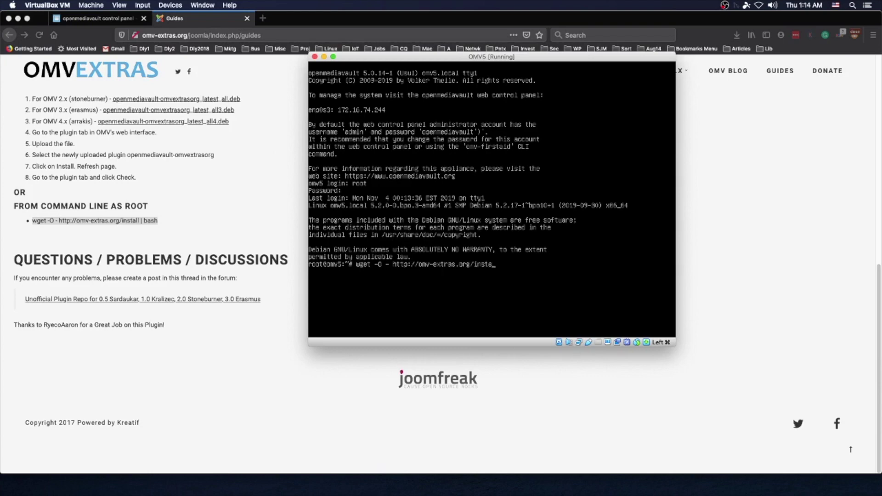
text(ll | bash)
key(Return)
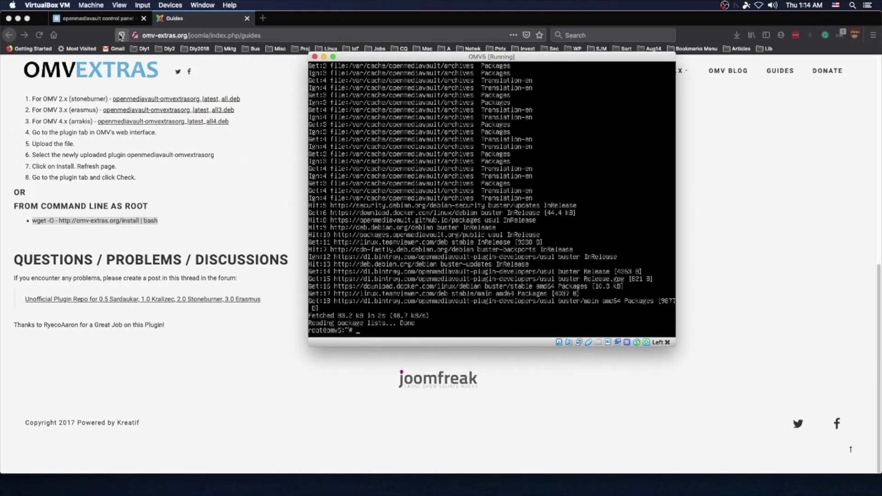
Step: Reload the openmediavault control panel and open the new OMV-Extras entry under System
click(94, 19)
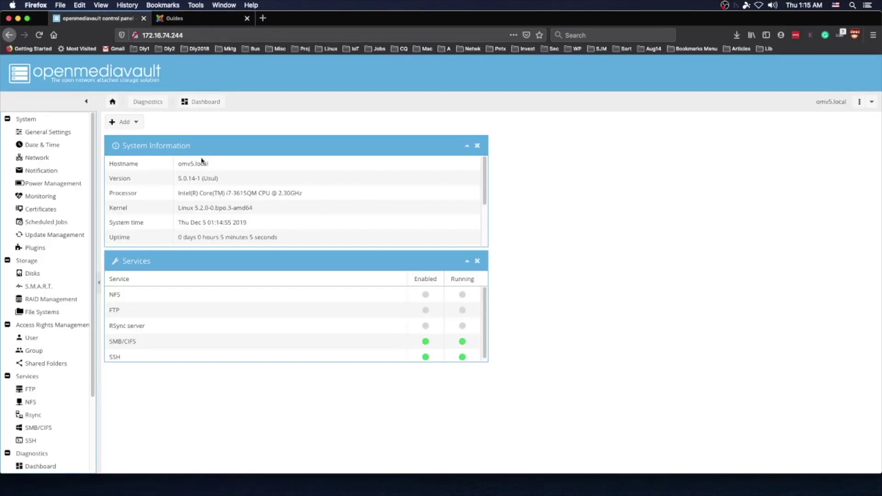
click(40, 35)
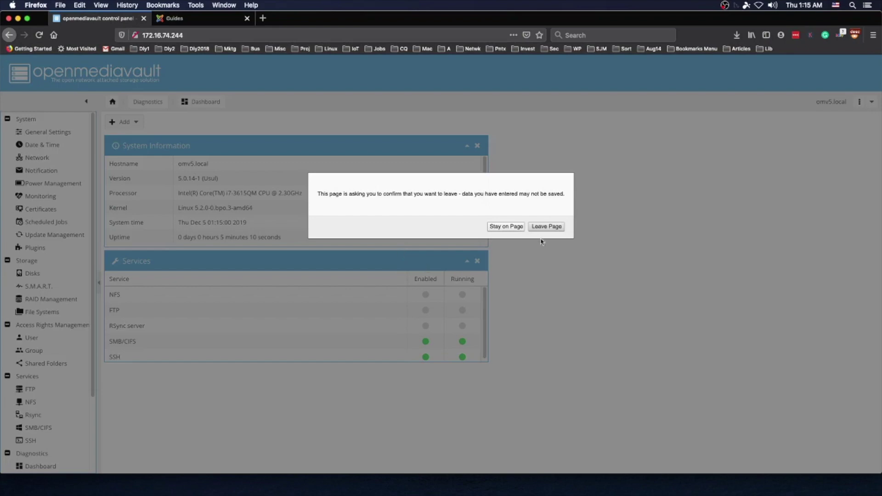
click(552, 227)
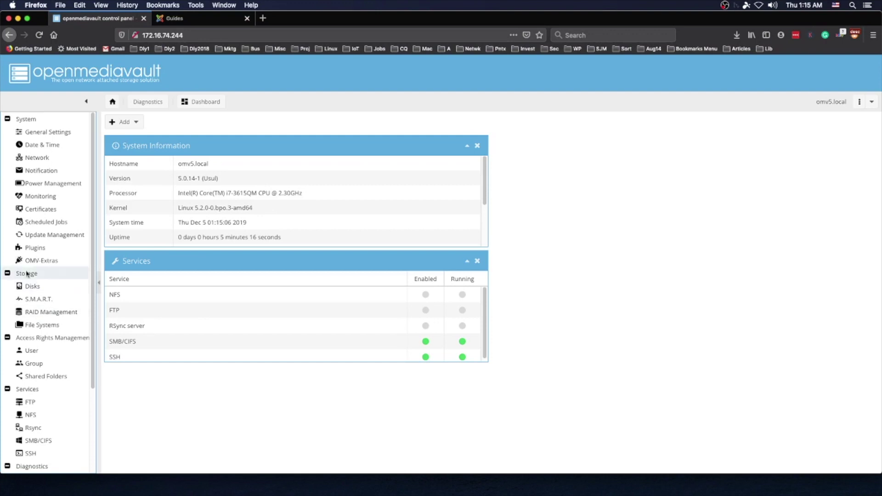
click(41, 263)
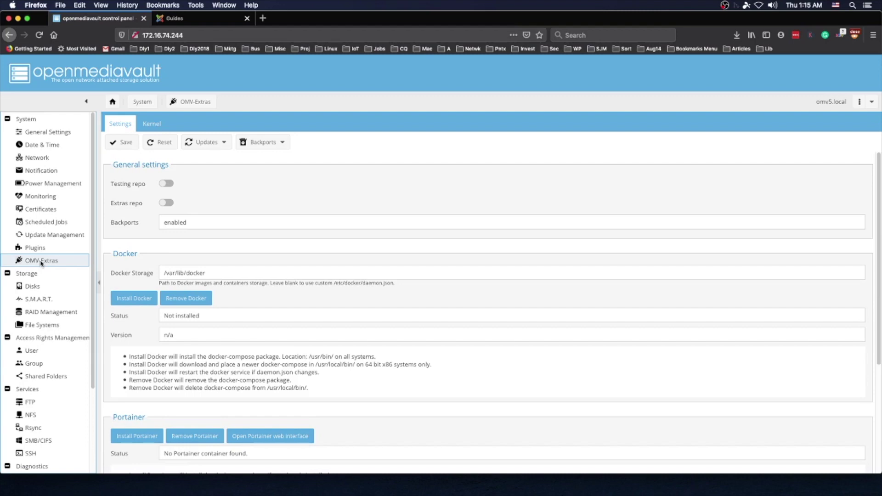
Step: Show the Plugins page with new backup plugins like openmediavault-backup, borgbackup and rsnapshot
click(39, 251)
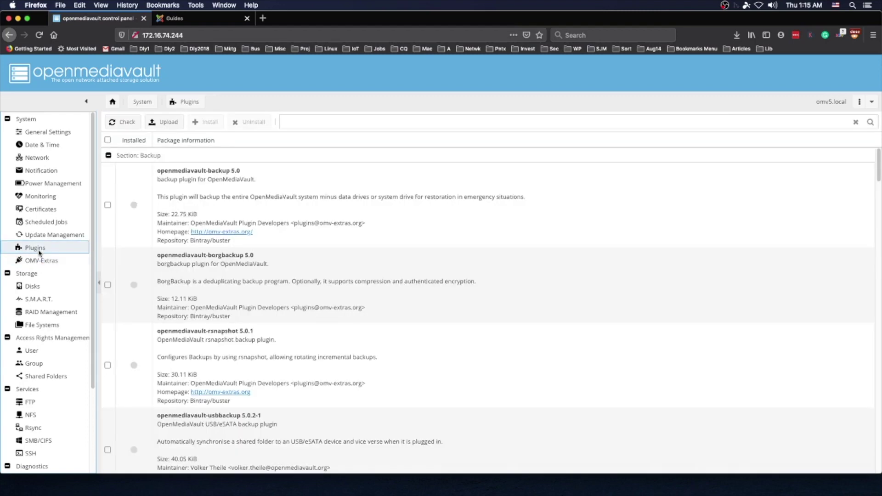